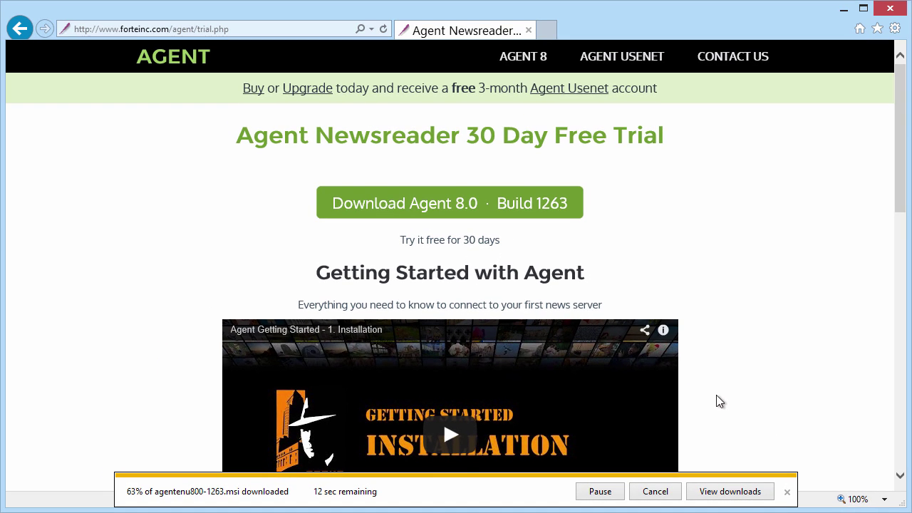
- Run the downloaded agentenu800-1263.msi installer and proceed past the setup wizard's welcome page
{"action": "scroll", "coordinate": [717, 396], "scroll_direction": "down", "scroll_amount": 3}
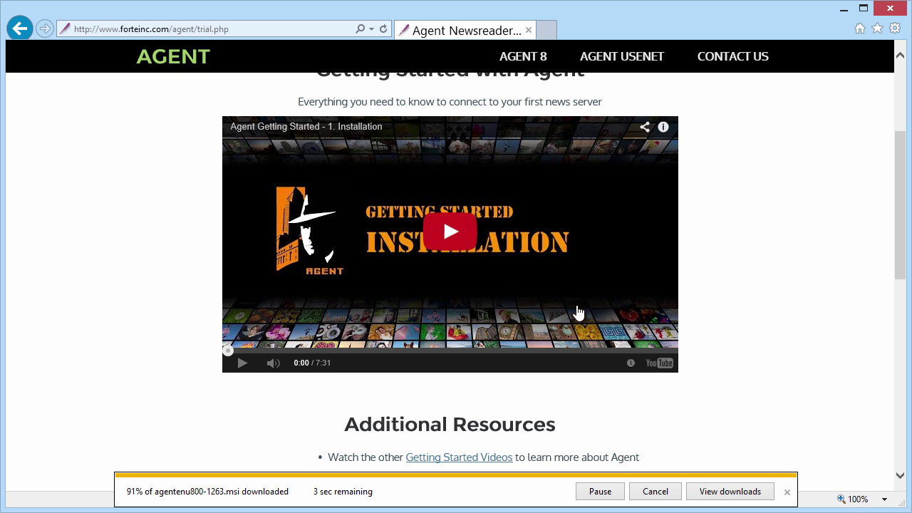
{"action": "scroll", "coordinate": [654, 425], "scroll_direction": "down", "scroll_amount": 1}
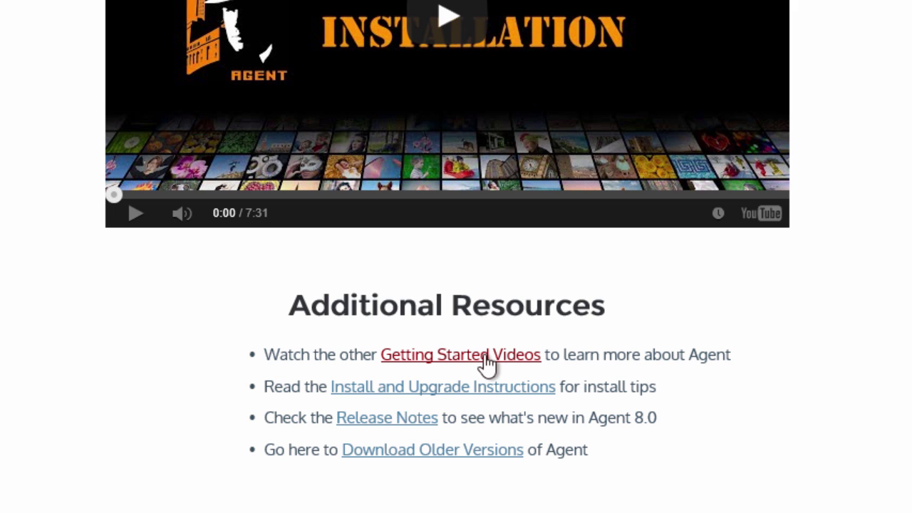
{"action": "scroll", "coordinate": [531, 422], "scroll_direction": "down", "scroll_amount": 5}
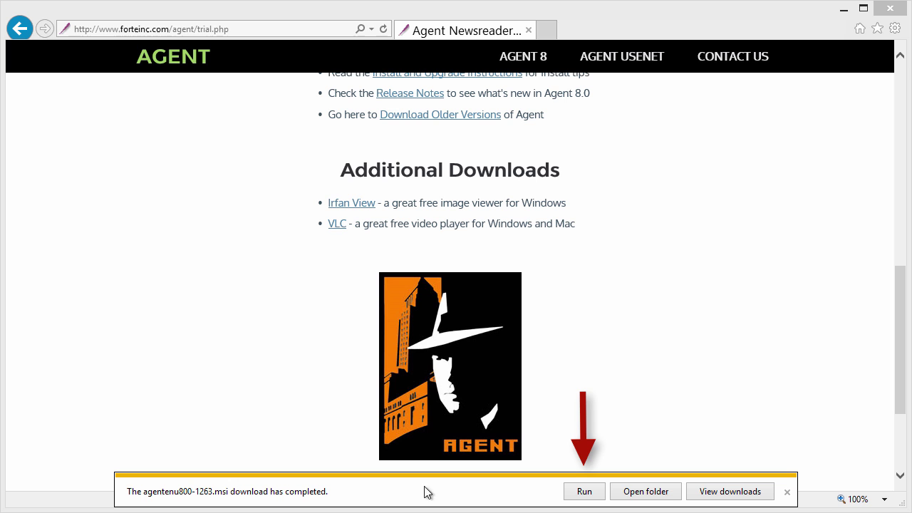
{"action": "left_click", "coordinate": [583, 491]}
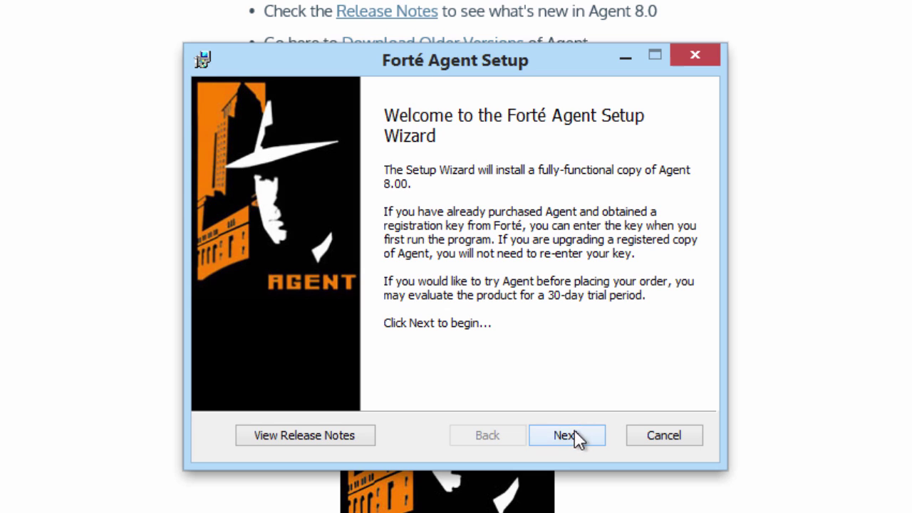
{"action": "left_click", "coordinate": [573, 431]}
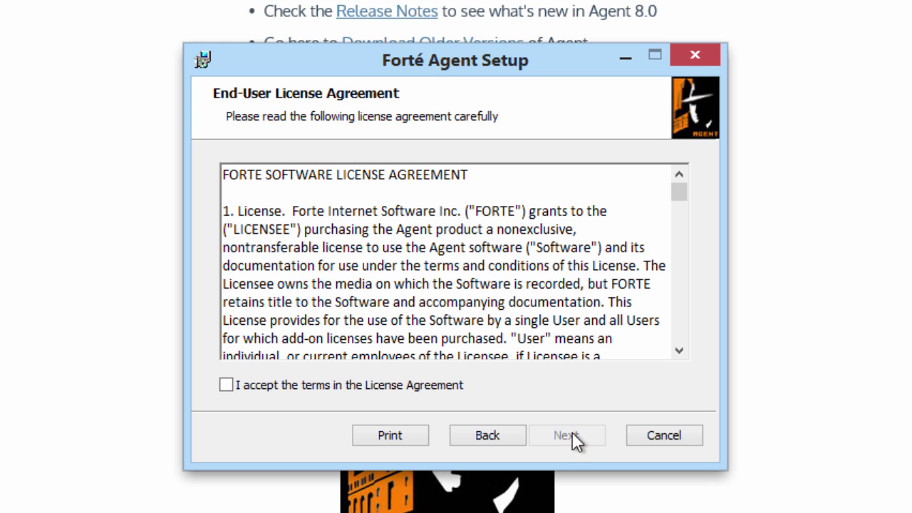
- Accept the license agreement and keep the destination folder C:\Program Files\Agent\ with Start Menu and Desktop shortcuts
{"action": "left_click", "coordinate": [433, 390]}
{"action": "left_click", "coordinate": [546, 436]}
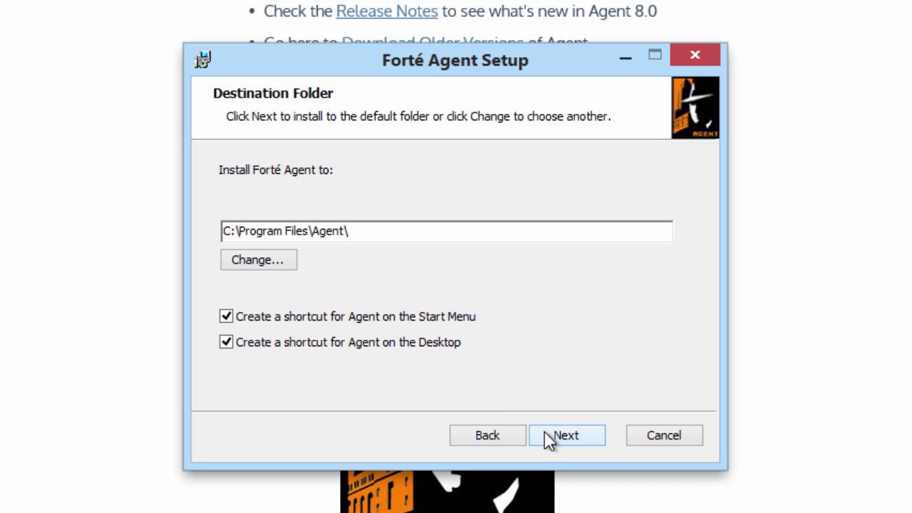
{"action": "left_click", "coordinate": [549, 438]}
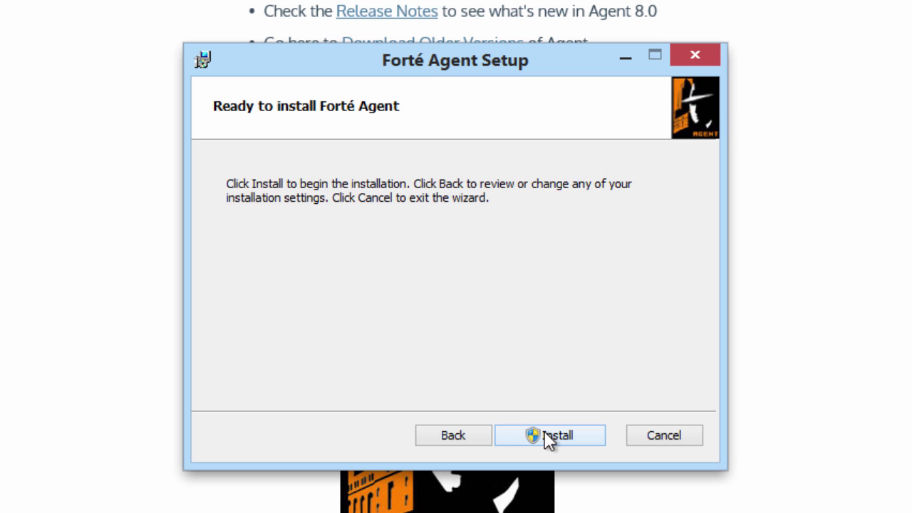
- Install Forté Agent, allow the installer through User Account Control, and finish the setup wizard
{"action": "left_click", "coordinate": [544, 432]}
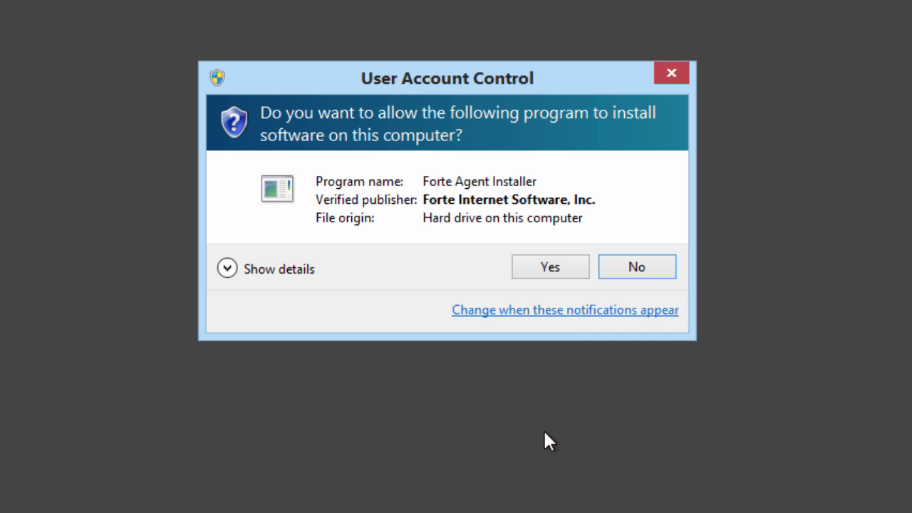
{"action": "left_click", "coordinate": [547, 268]}
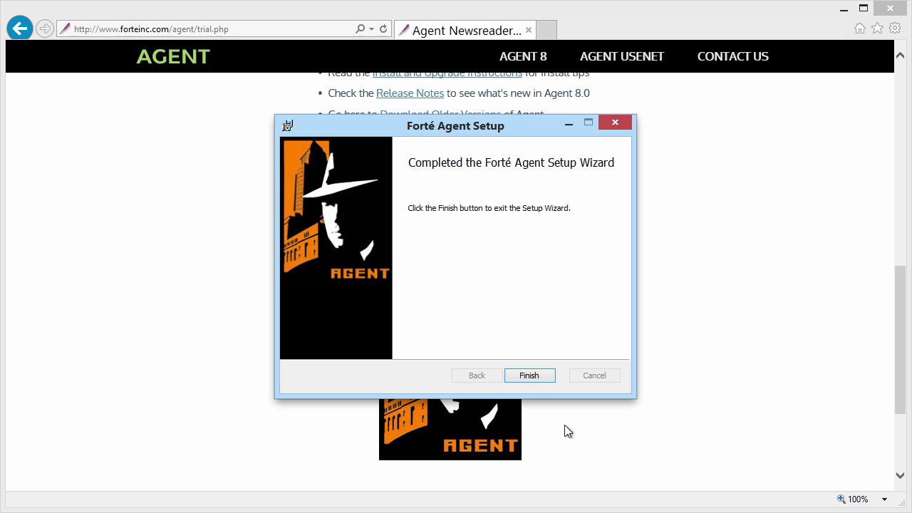
{"action": "left_click", "coordinate": [524, 371]}
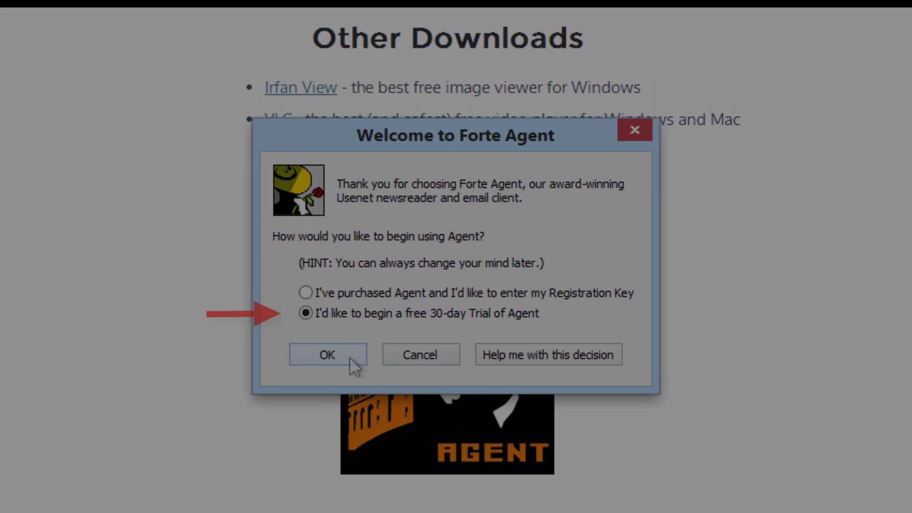
- Begin the free 30-day trial and set up Agent to read and post Usenet messages without using email
{"action": "left_click", "coordinate": [349, 357]}
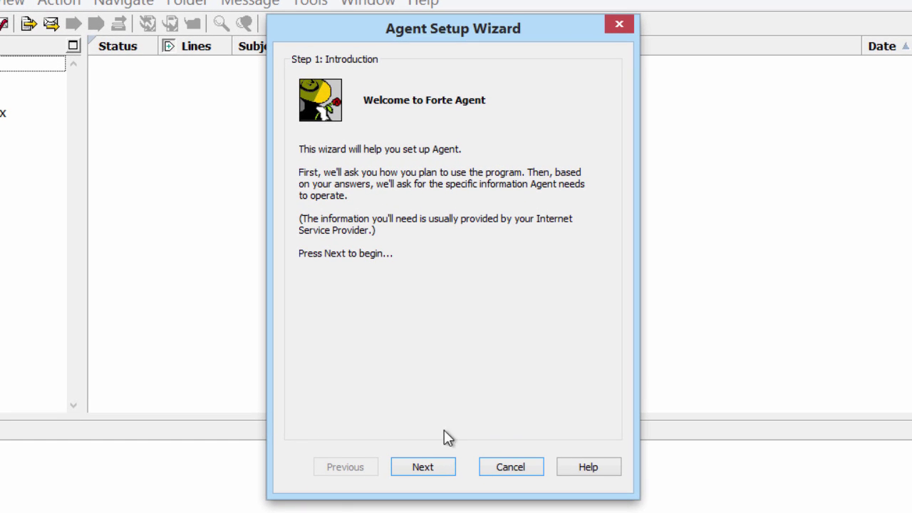
{"action": "left_click", "coordinate": [431, 465]}
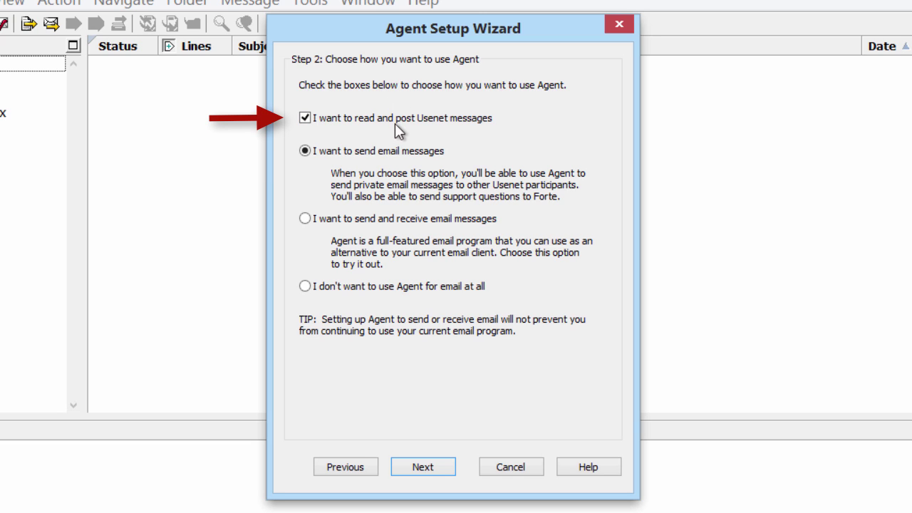
{"action": "left_click", "coordinate": [410, 287]}
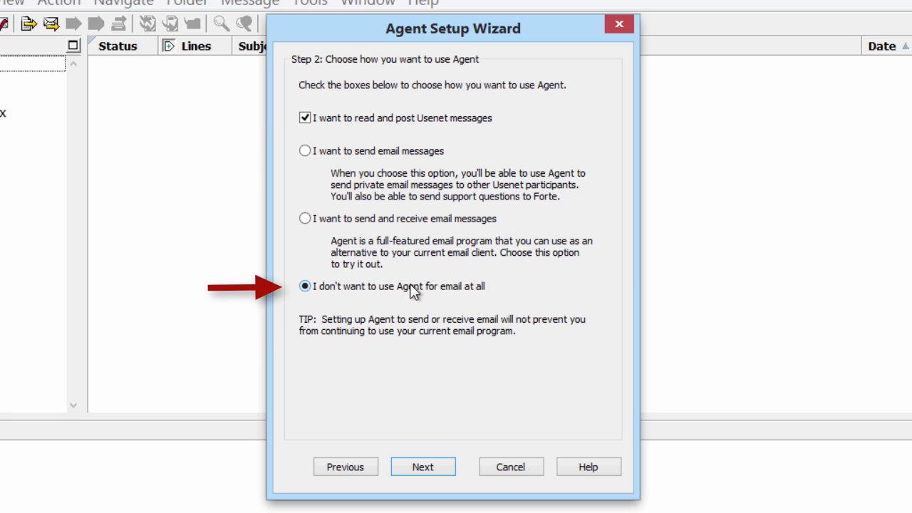
{"action": "left_click", "coordinate": [425, 468]}
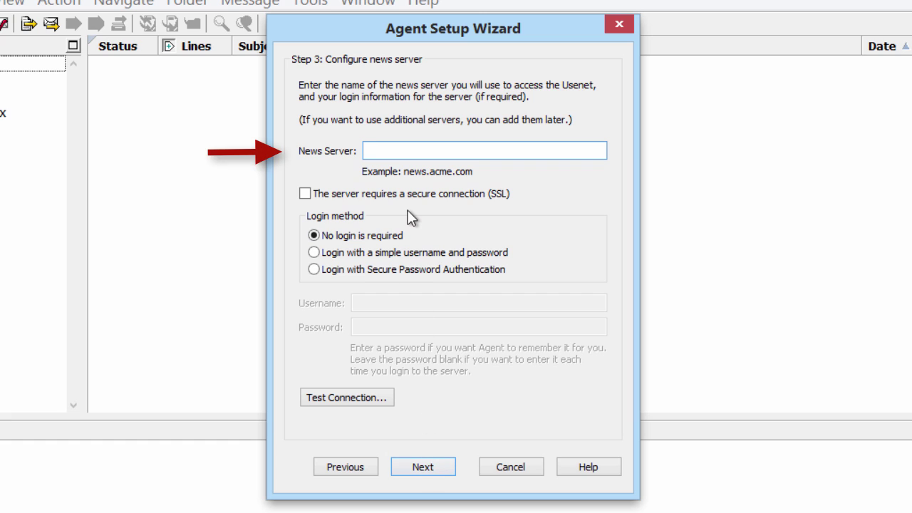
- Set the news server to news.forteinc.com with a secure SSL connection and simple username and password login
{"action": "type", "text": "news.forteinc.com"}
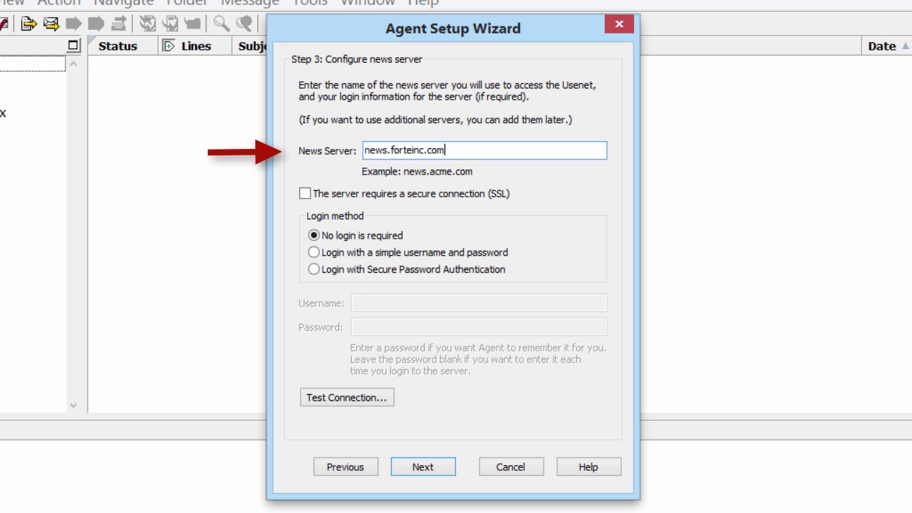
{"action": "key", "text": "Tab"}
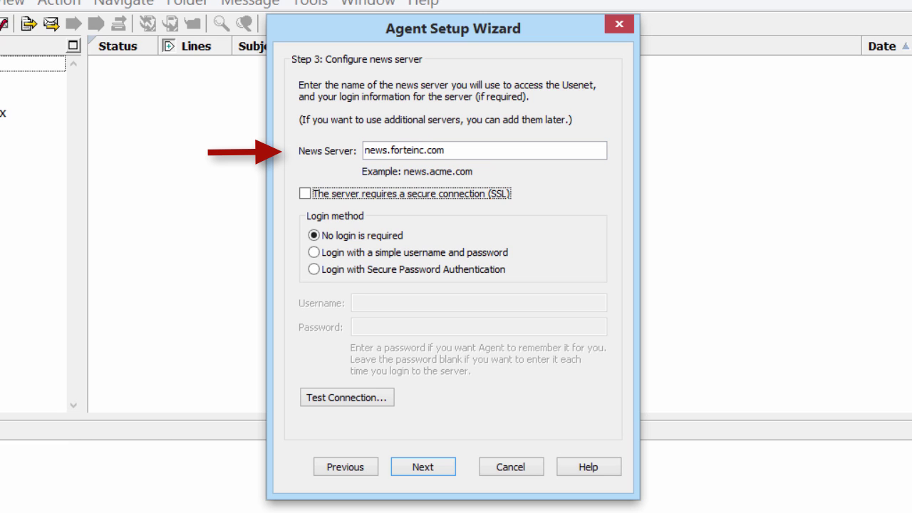
{"action": "key", "text": "space"}
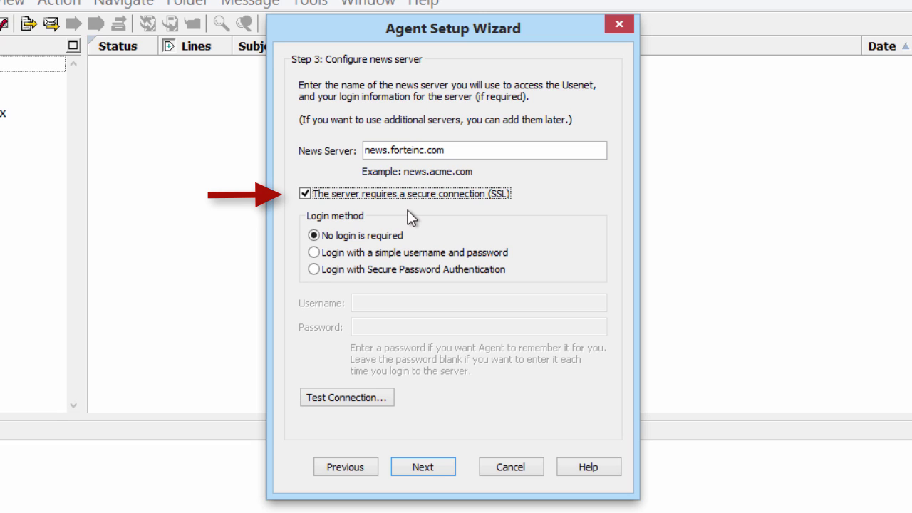
{"action": "key", "text": "Tab"}
{"action": "key", "text": "Down"}
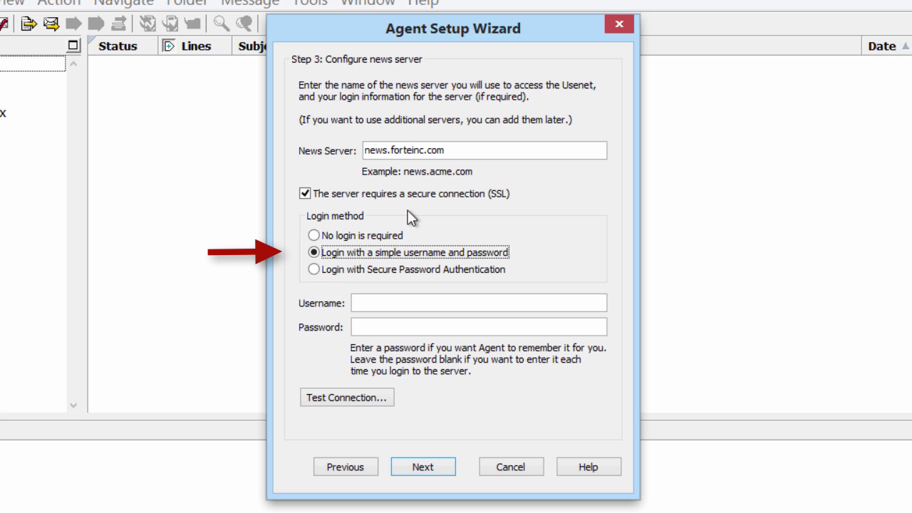
- Enter the news server account username and password, and test the connection
{"action": "key", "text": "Tab"}
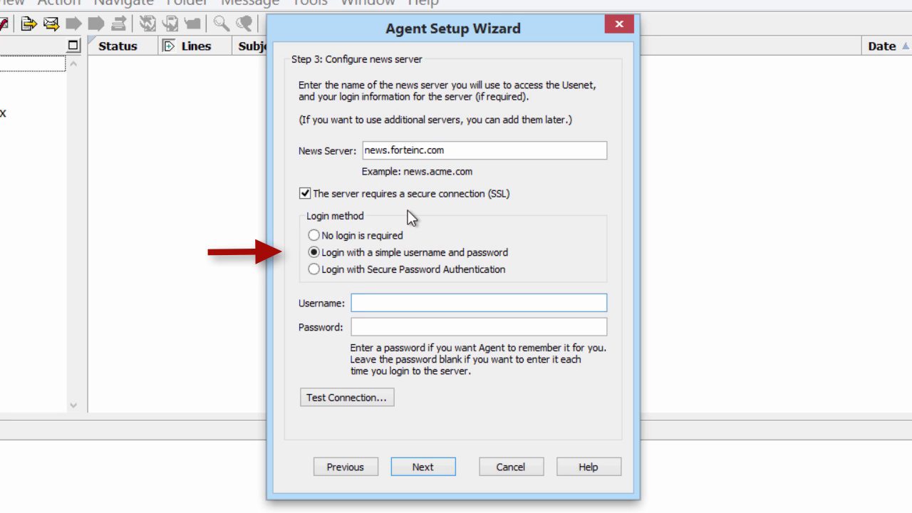
{"action": "type", "text": "a"}
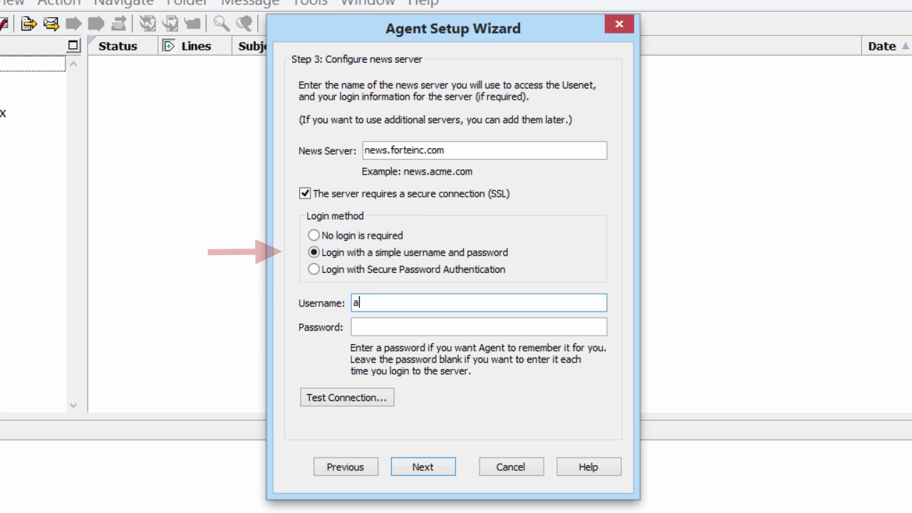
{"action": "type", "text": "pn17"}
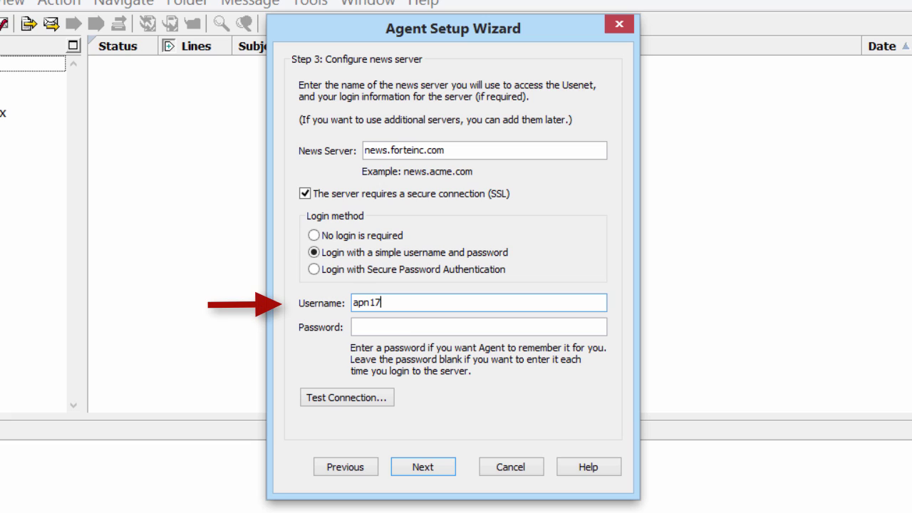
{"action": "type", "text": "9237"}
{"action": "left_click", "coordinate": [354, 326]}
{"action": "type", "text": "pas"}
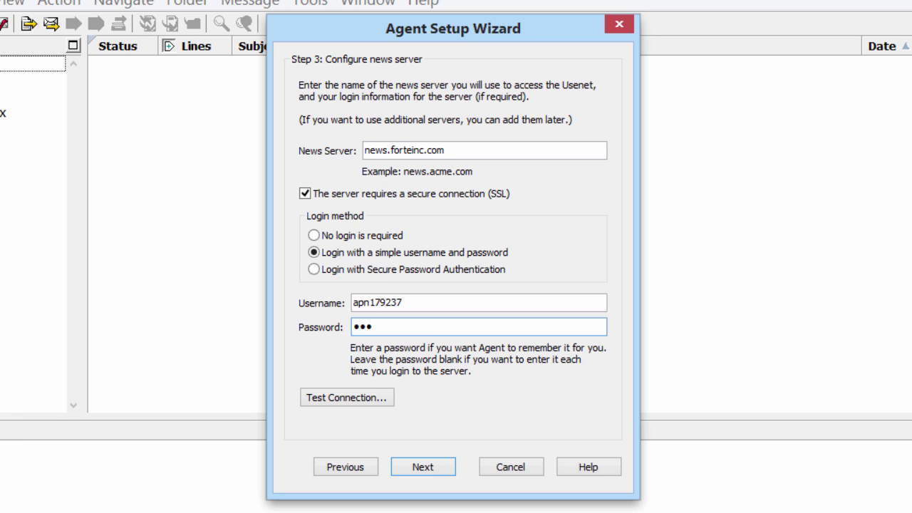
{"action": "type", "text": "sword"}
{"action": "left_click", "coordinate": [363, 398]}
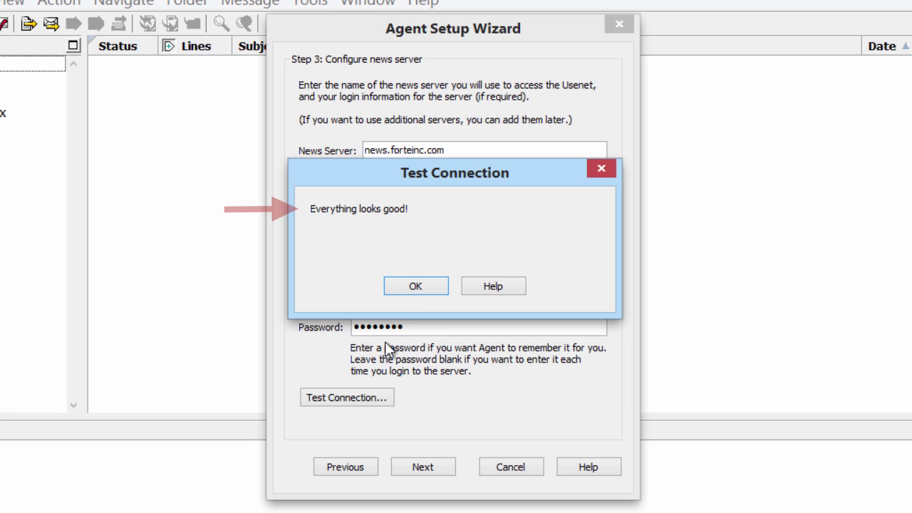
{"action": "left_click", "coordinate": [413, 286]}
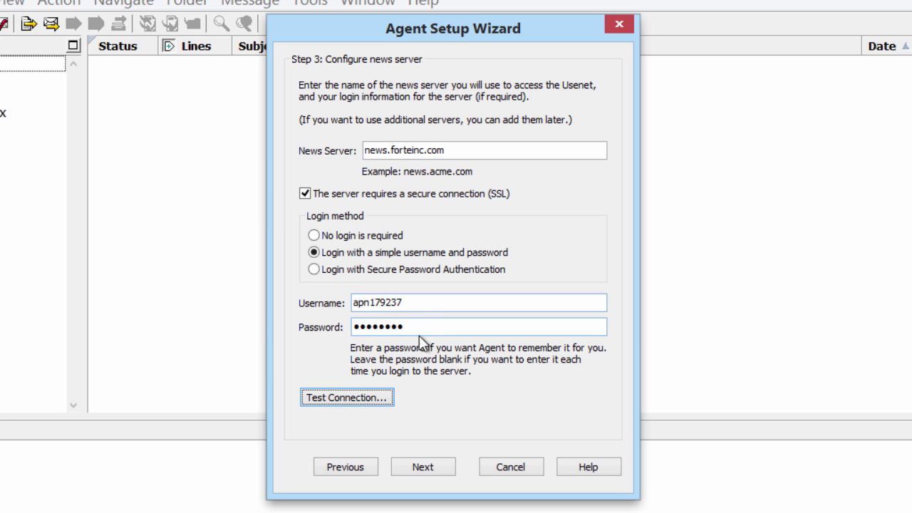
- Complete the Agent Setup Wizard, choosing to retrieve the newsgroup list and keeping automatic update alerts every 1 week
{"action": "left_click", "coordinate": [423, 468]}
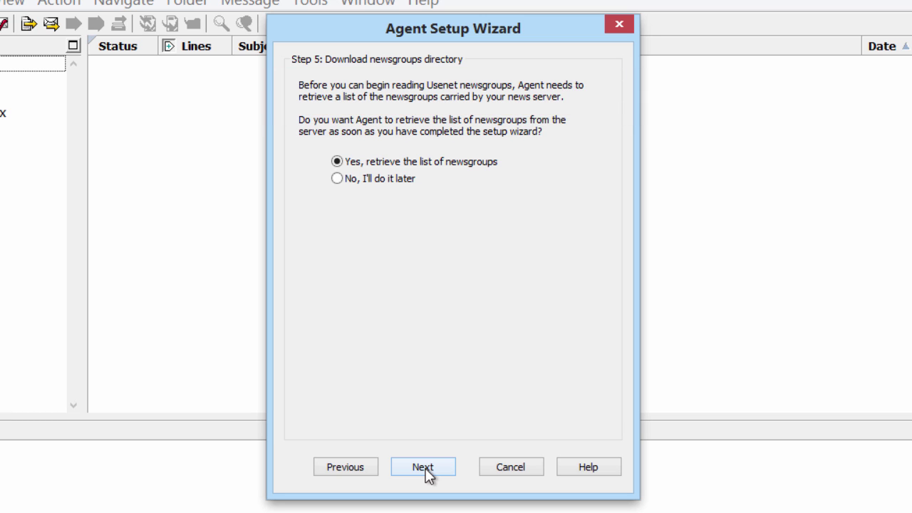
{"action": "left_click", "coordinate": [423, 467]}
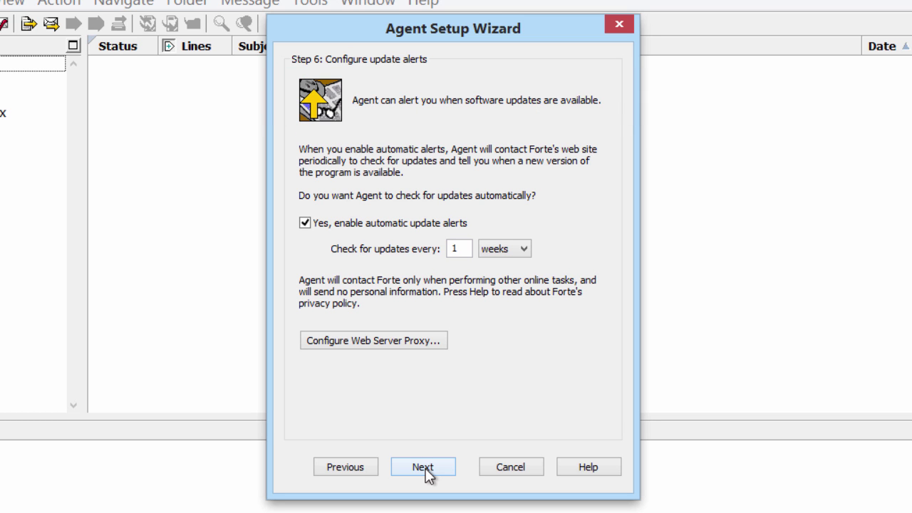
{"action": "left_click", "coordinate": [423, 467]}
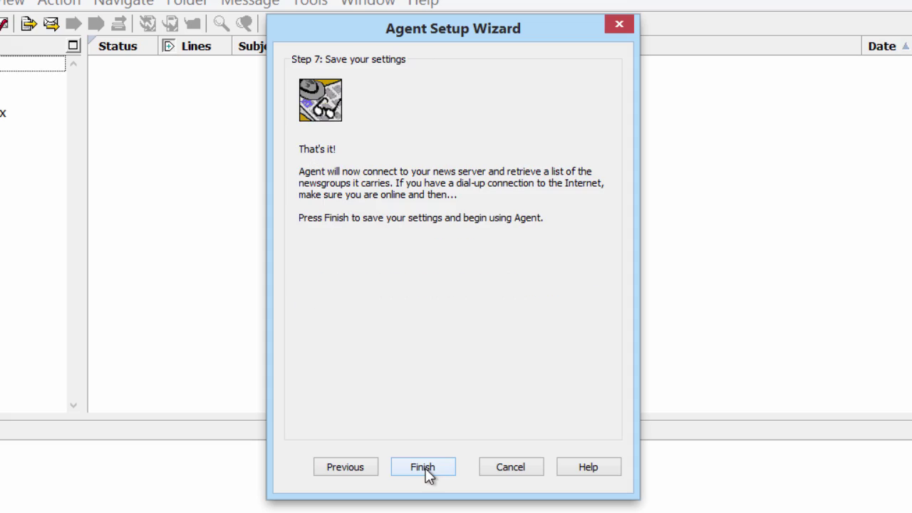
{"action": "left_click", "coordinate": [426, 470]}
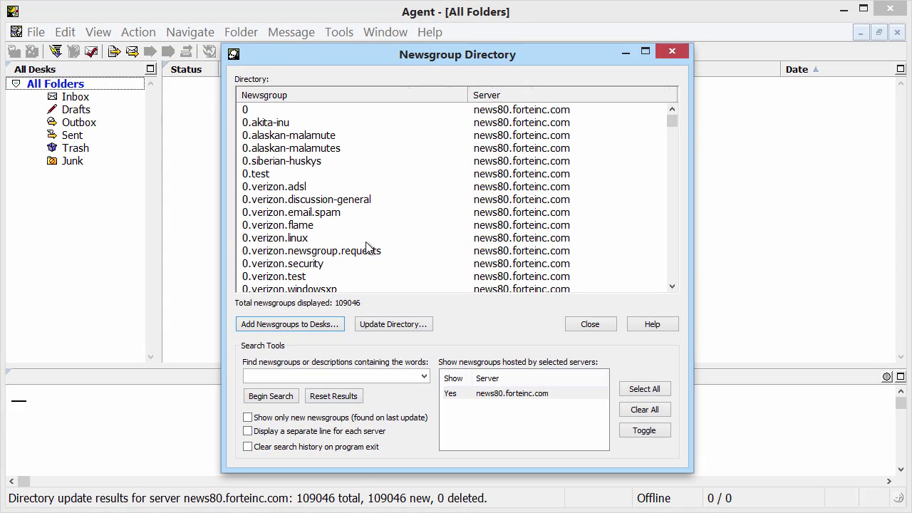
- Browse the newsgroup directory and search it for newsgroups matching frac*
{"action": "left_click", "coordinate": [469, 166]}
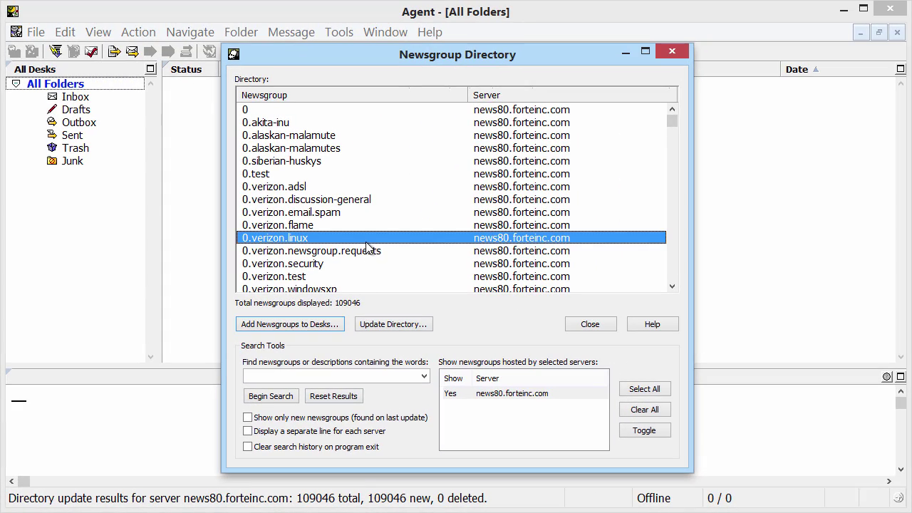
{"action": "scroll", "coordinate": [367, 245], "scroll_direction": "down", "scroll_amount": 5}
{"action": "scroll", "coordinate": [365, 243], "scroll_direction": "down", "scroll_amount": 8}
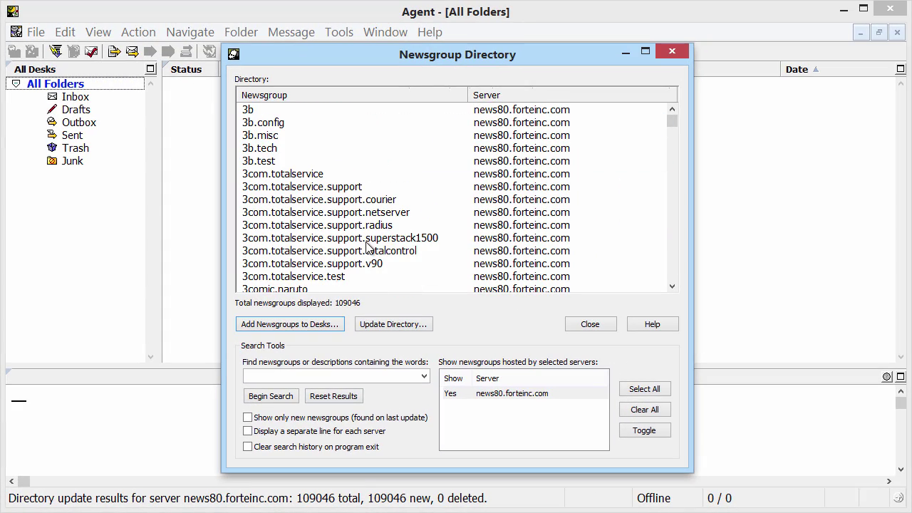
{"action": "scroll", "coordinate": [366, 247], "scroll_direction": "down", "scroll_amount": 5}
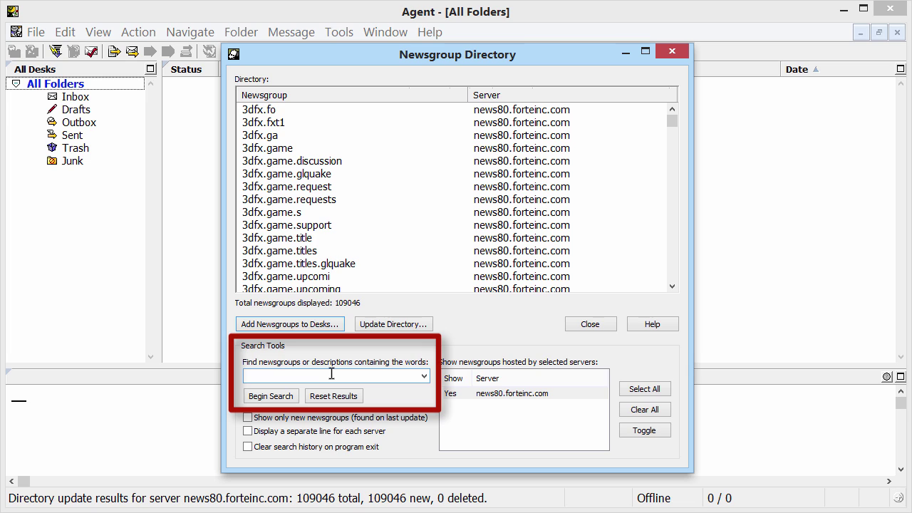
{"action": "type", "text": "f"}
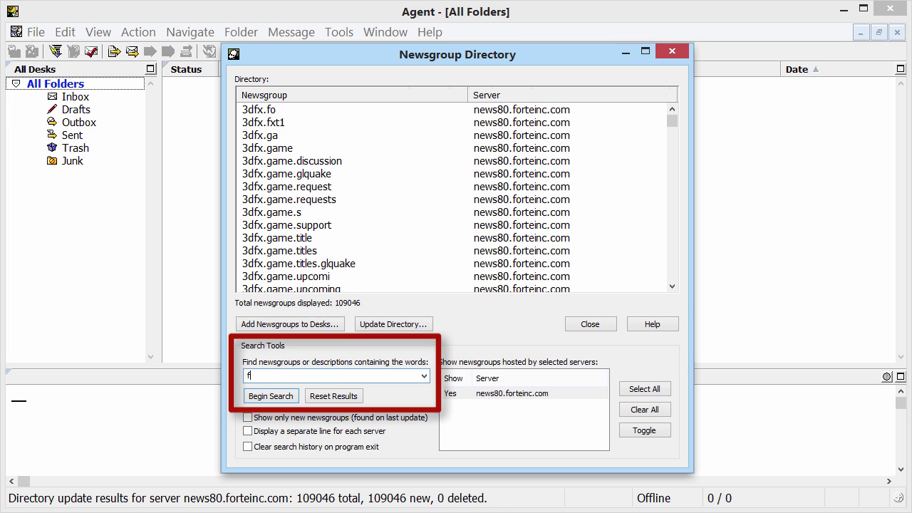
{"action": "type", "text": "rac*"}
{"action": "left_click", "coordinate": [271, 396]}
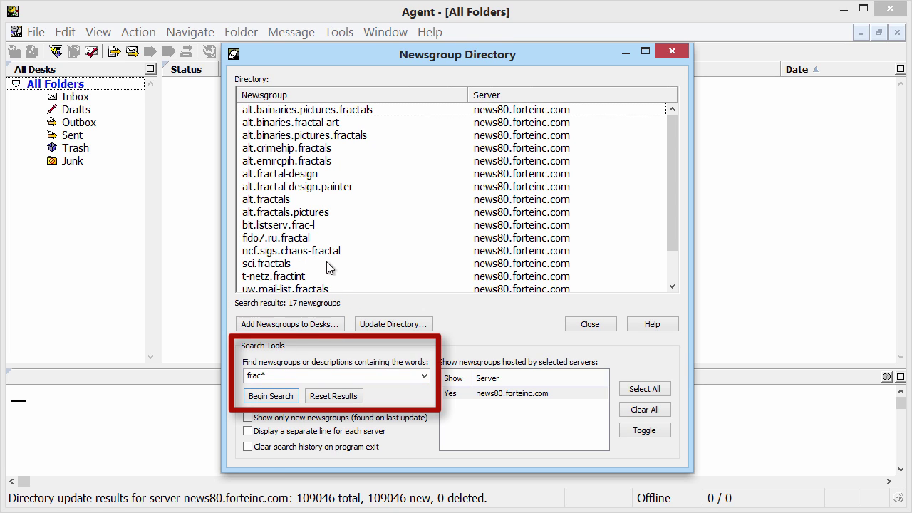
- Narrow the newsgroup search to groups matching frac* bin*
{"action": "double_click", "coordinate": [297, 375]}
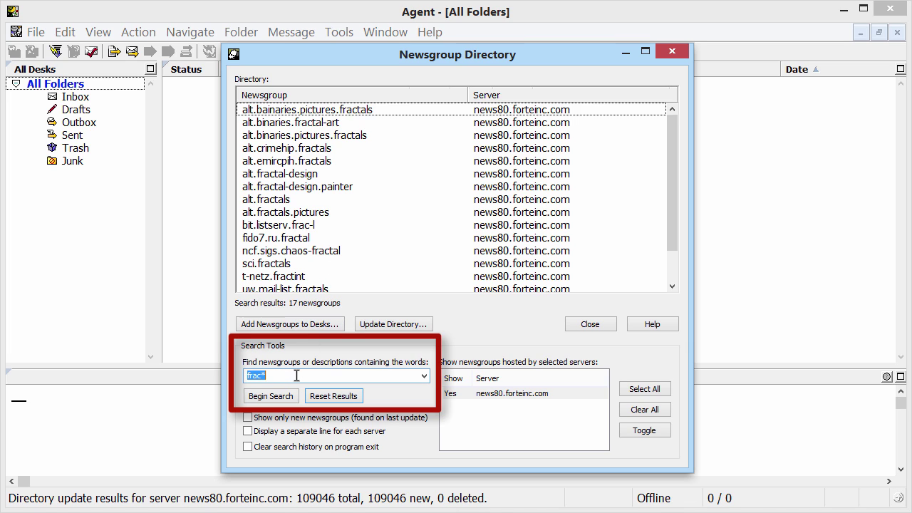
{"action": "left_click", "coordinate": [296, 375]}
{"action": "type", "text": "bin"}
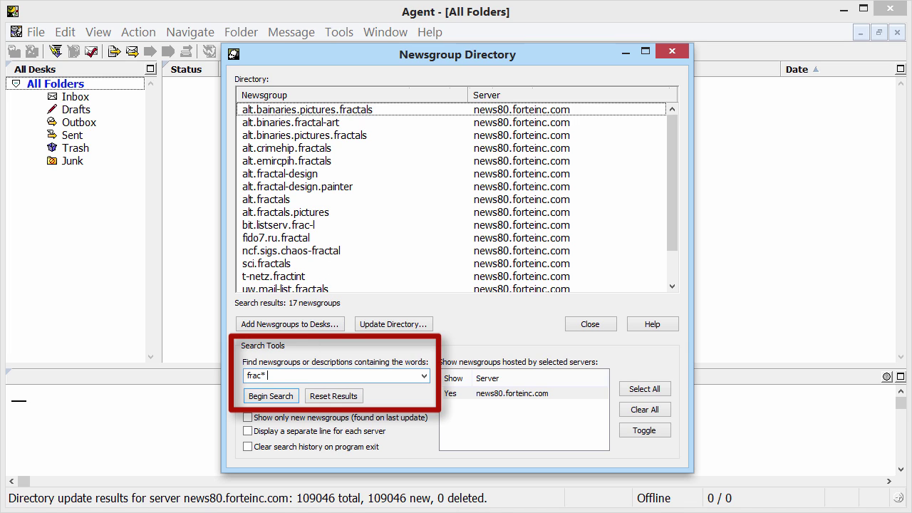
{"action": "type", "text": "*"}
{"action": "left_click", "coordinate": [258, 397]}
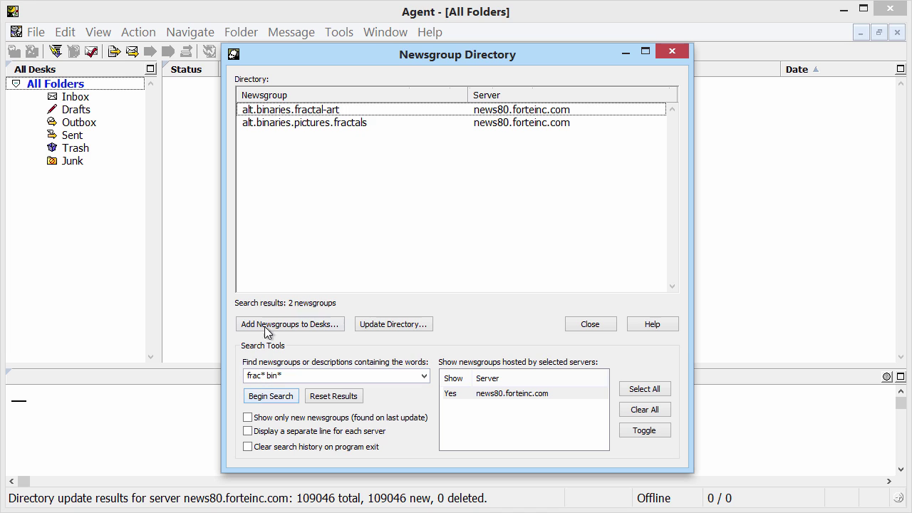
- Add alt.binaries.pictures.fractals to the desks, retrieving the most recent 500 headers, and close the newsgroup directory
{"action": "left_click", "coordinate": [363, 124]}
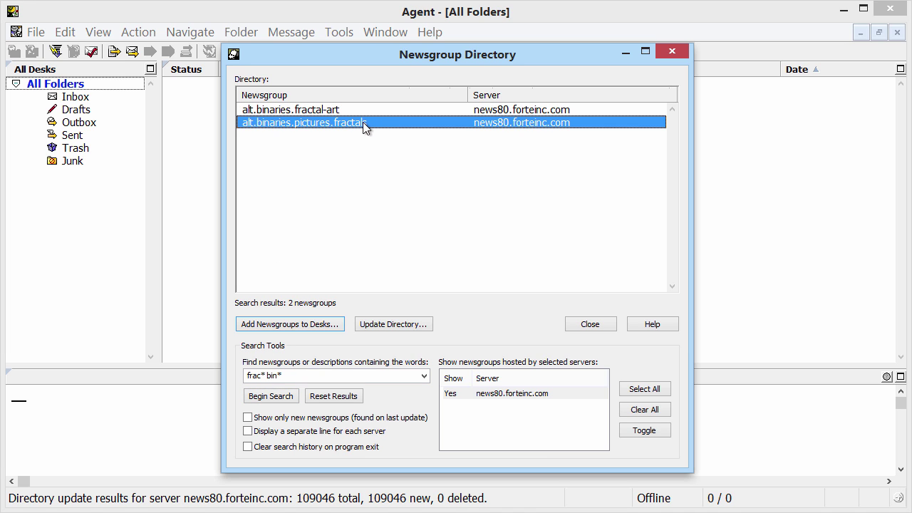
{"action": "double_click", "coordinate": [363, 122]}
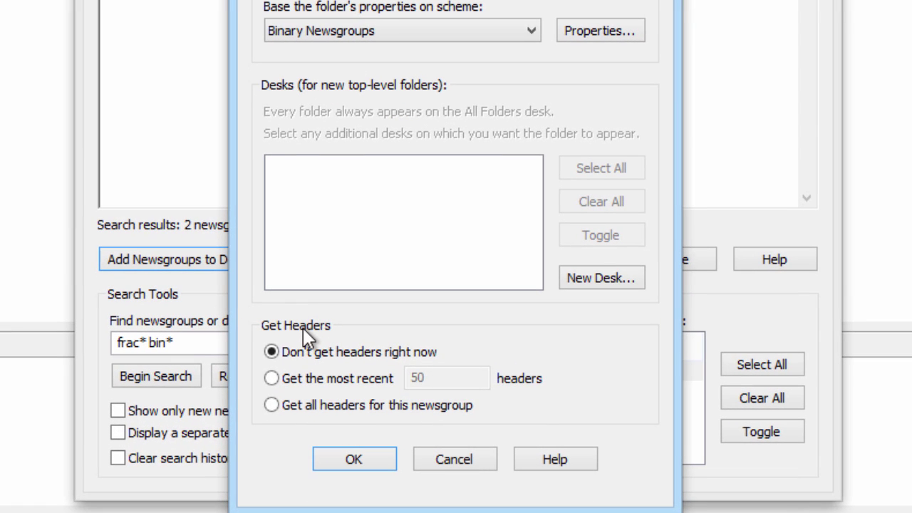
{"action": "left_click", "coordinate": [298, 378]}
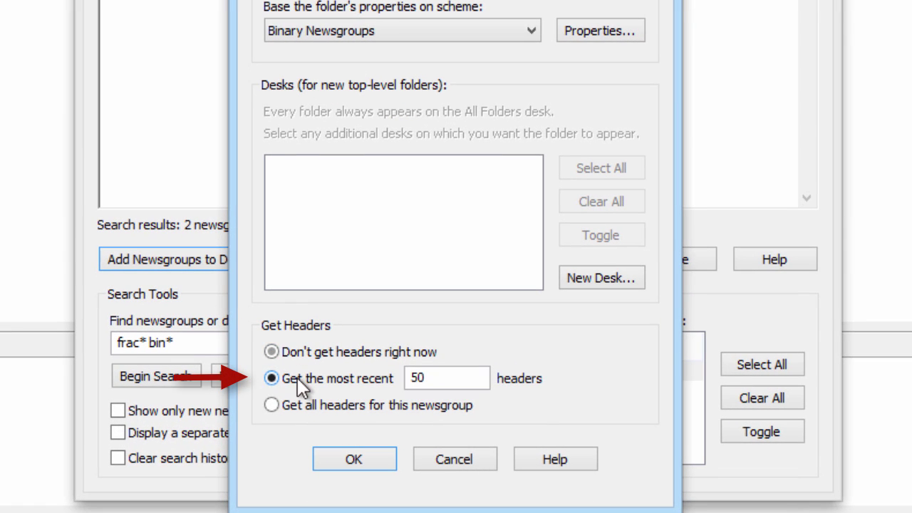
{"action": "left_click", "coordinate": [434, 377]}
{"action": "type", "text": "0"}
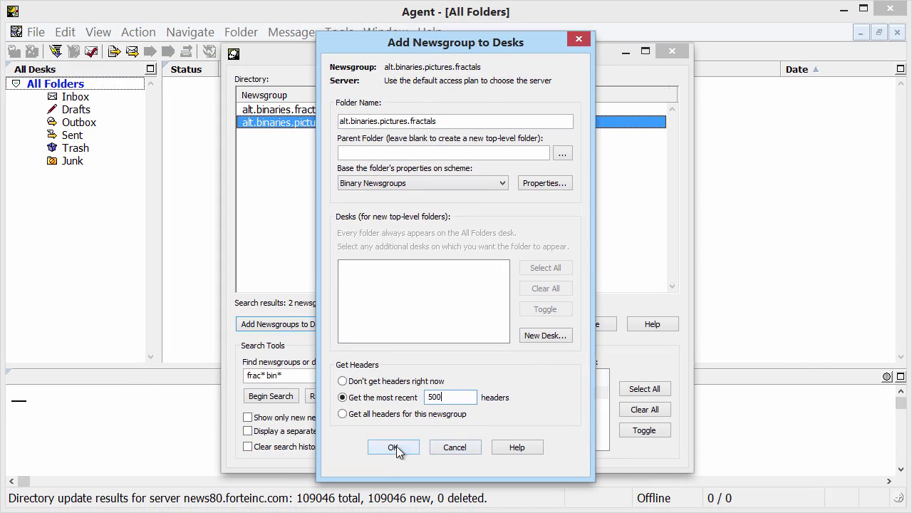
{"action": "left_click", "coordinate": [380, 458]}
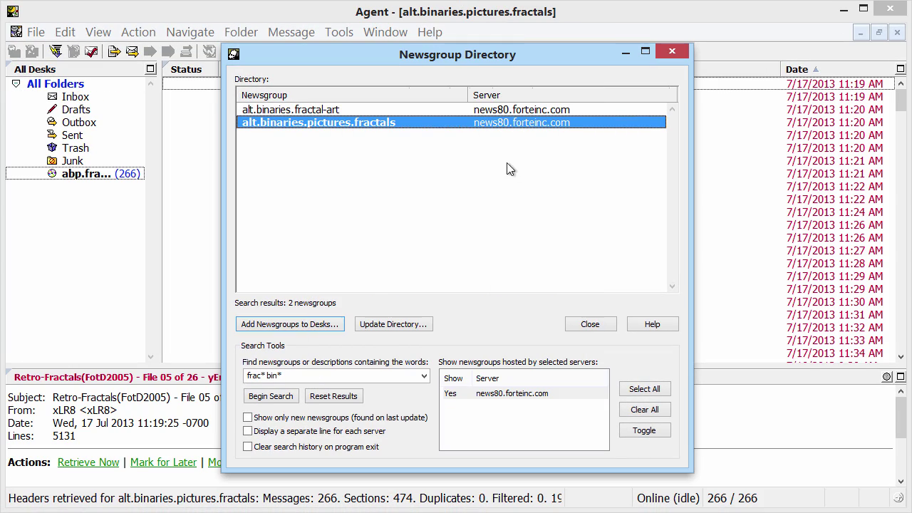
{"action": "left_click", "coordinate": [671, 52]}
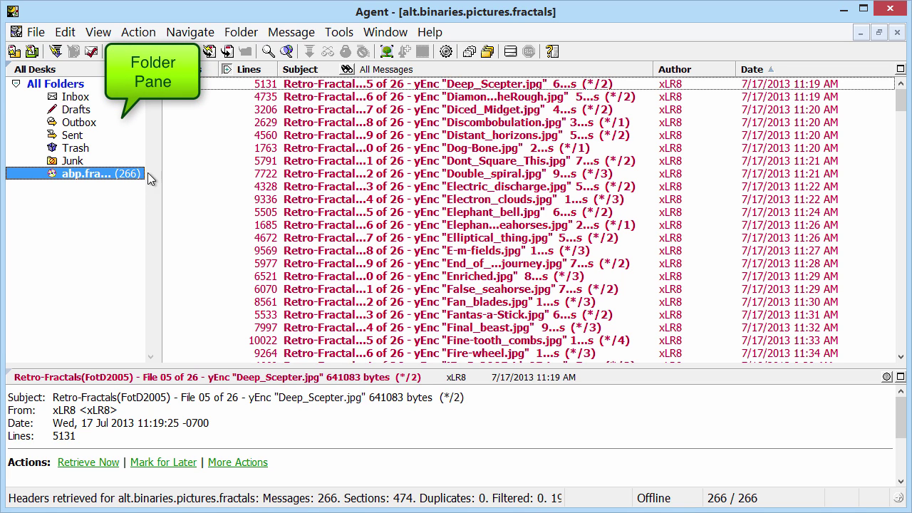
- Widen the folder pane and retrieve the body of the "Fire-wheel.jpg" message
{"action": "left_click_drag", "start_coordinate": [158, 175], "coordinate": [201, 180]}
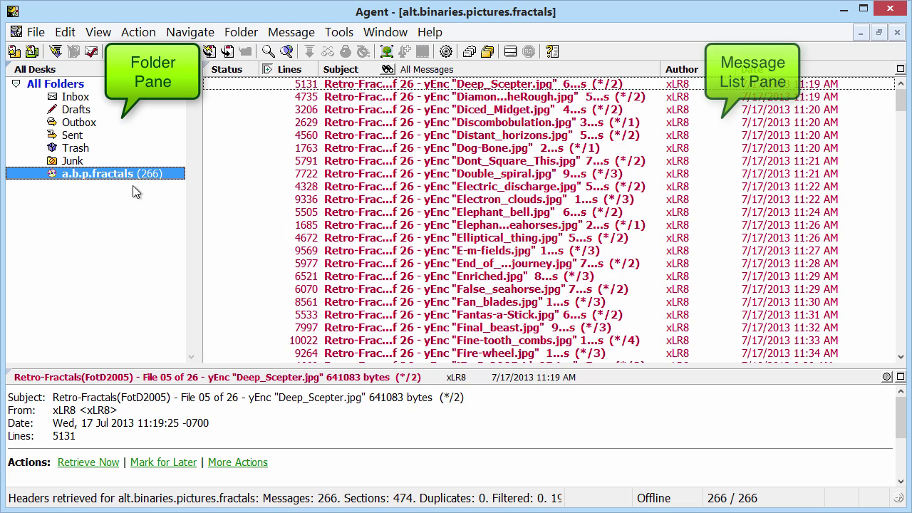
{"action": "left_click", "coordinate": [333, 87]}
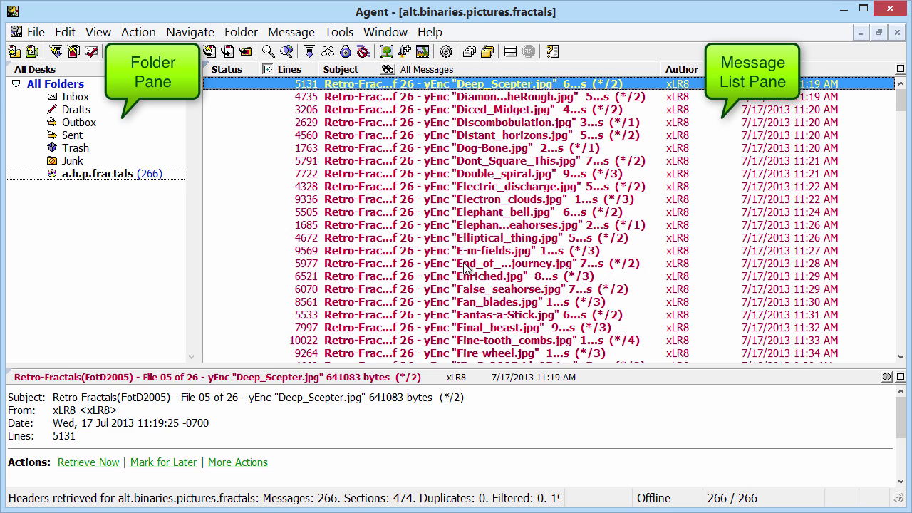
{"action": "left_click", "coordinate": [473, 354]}
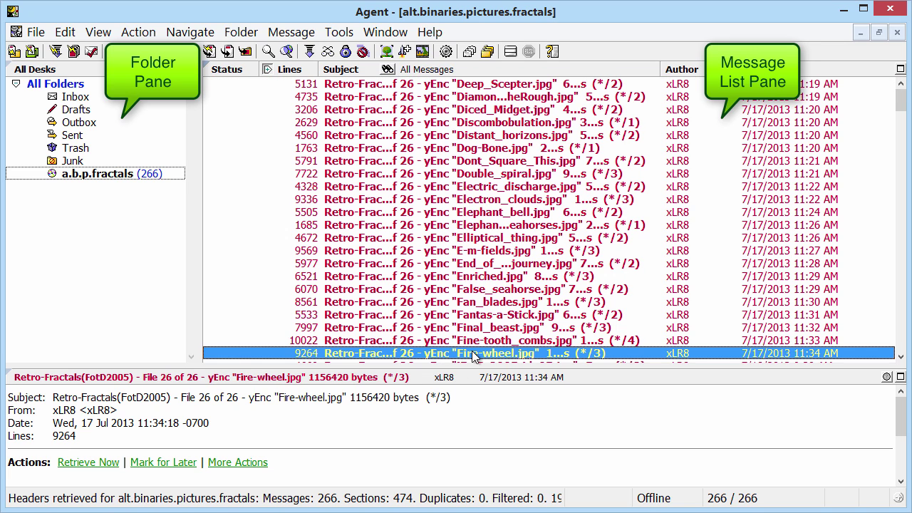
{"action": "double_click", "coordinate": [473, 354]}
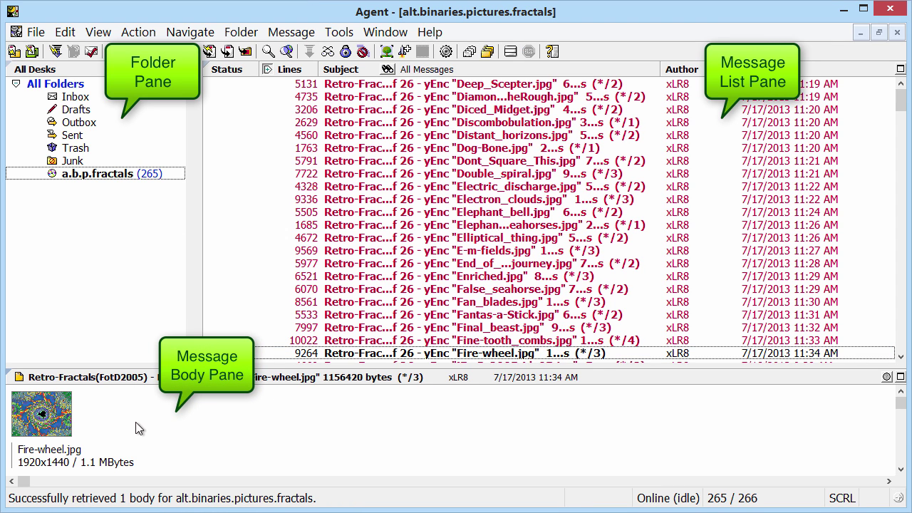
- Open the Fire-wheel.jpg attachment at a larger size, and view it zoomed in with IrfanView
{"action": "double_click", "coordinate": [50, 426]}
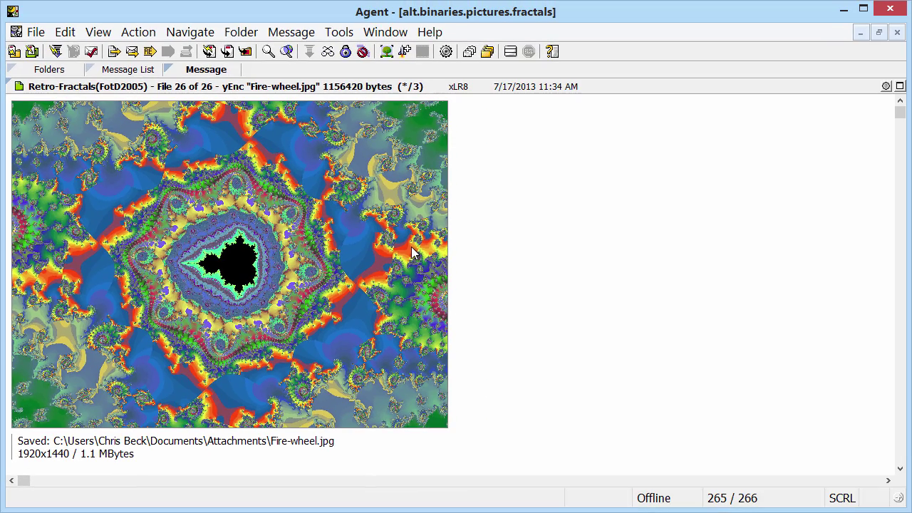
{"action": "right_click", "coordinate": [412, 251]}
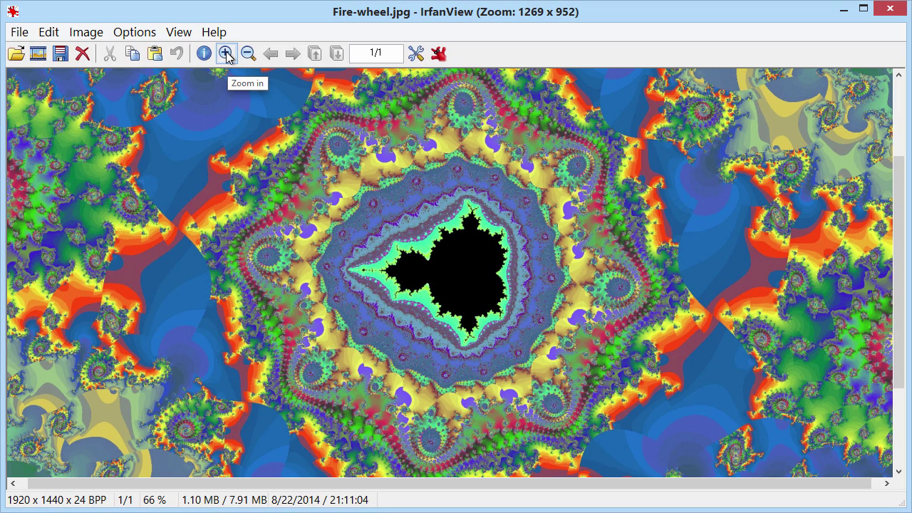
{"action": "left_click", "coordinate": [225, 53]}
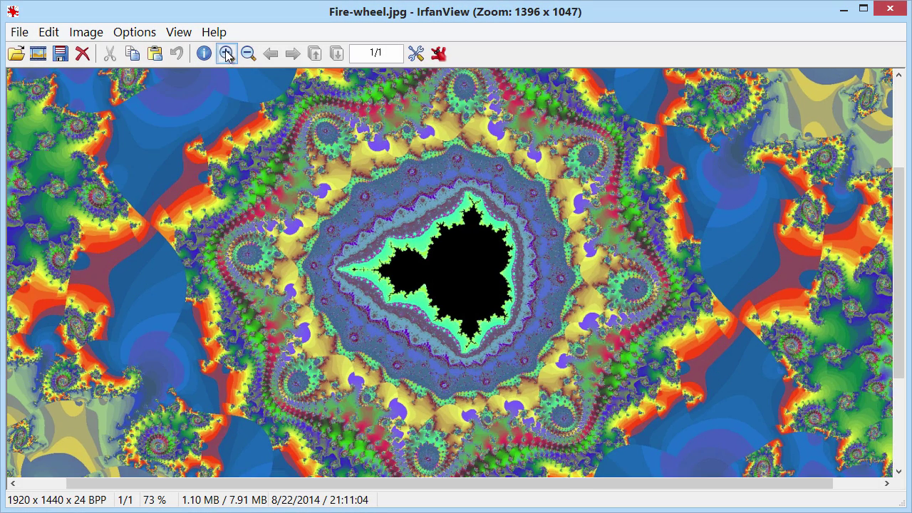
{"action": "left_click", "coordinate": [227, 54]}
{"action": "left_click", "coordinate": [227, 53]}
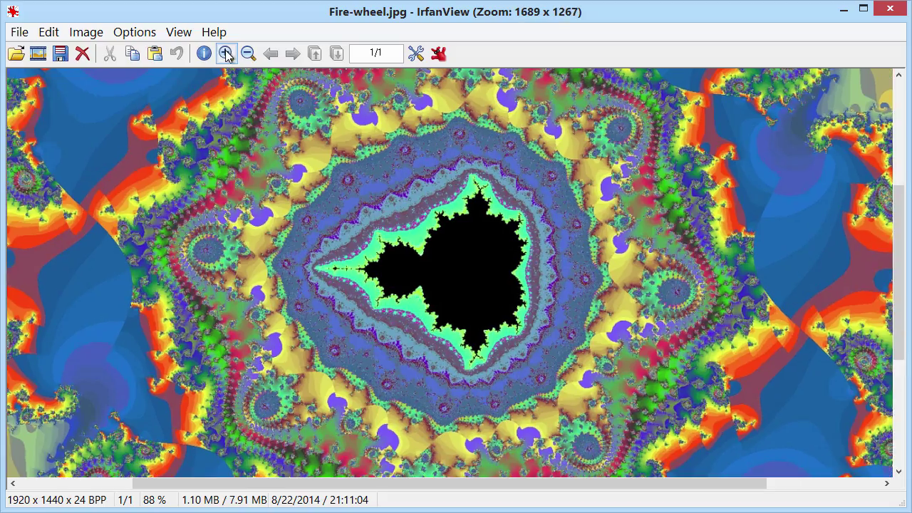
{"action": "left_click", "coordinate": [226, 53]}
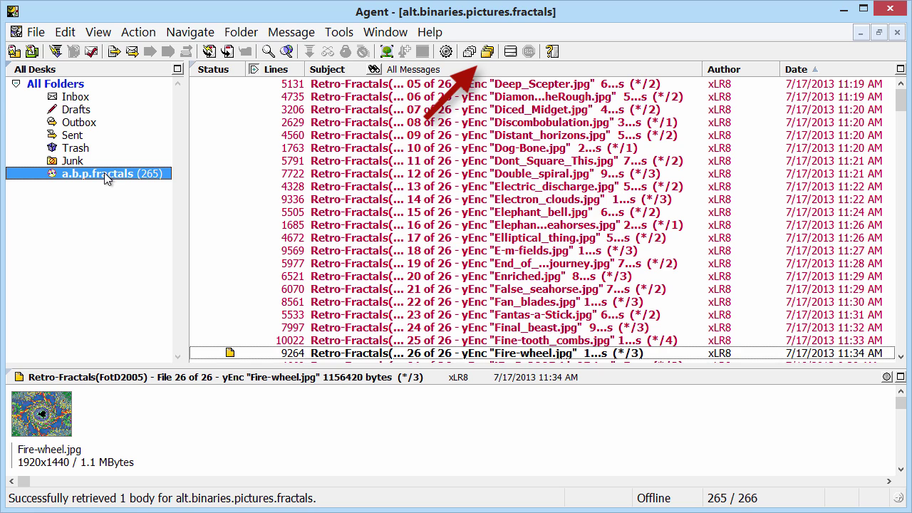
- Reopen the full newsgroup directory and show the program's available tools
{"action": "left_click", "coordinate": [489, 55]}
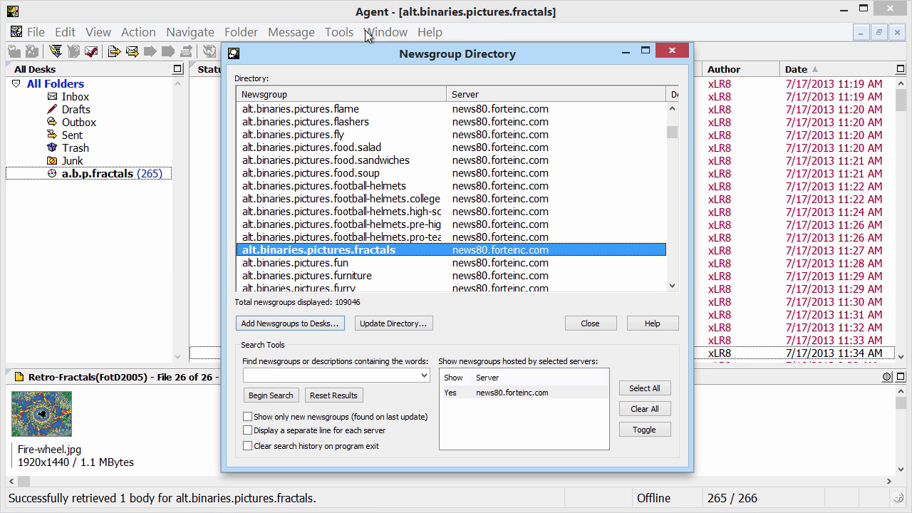
{"action": "left_click", "coordinate": [337, 32]}
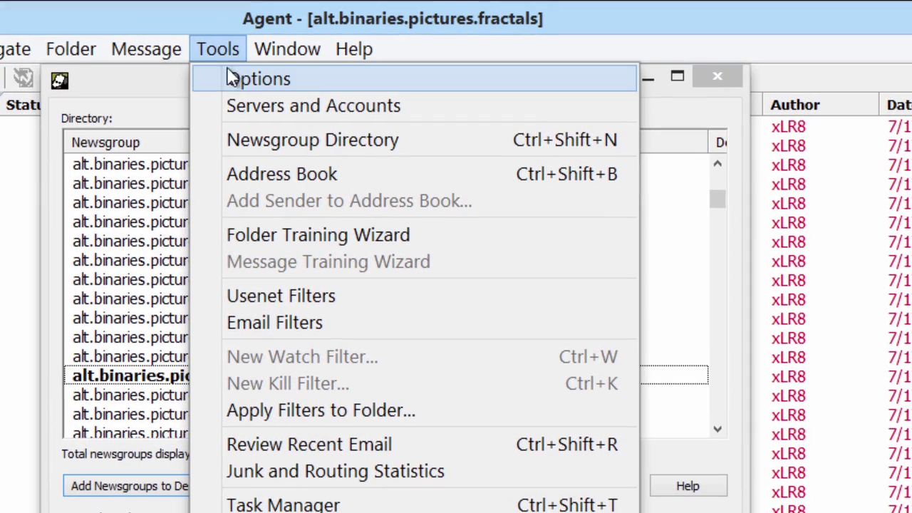